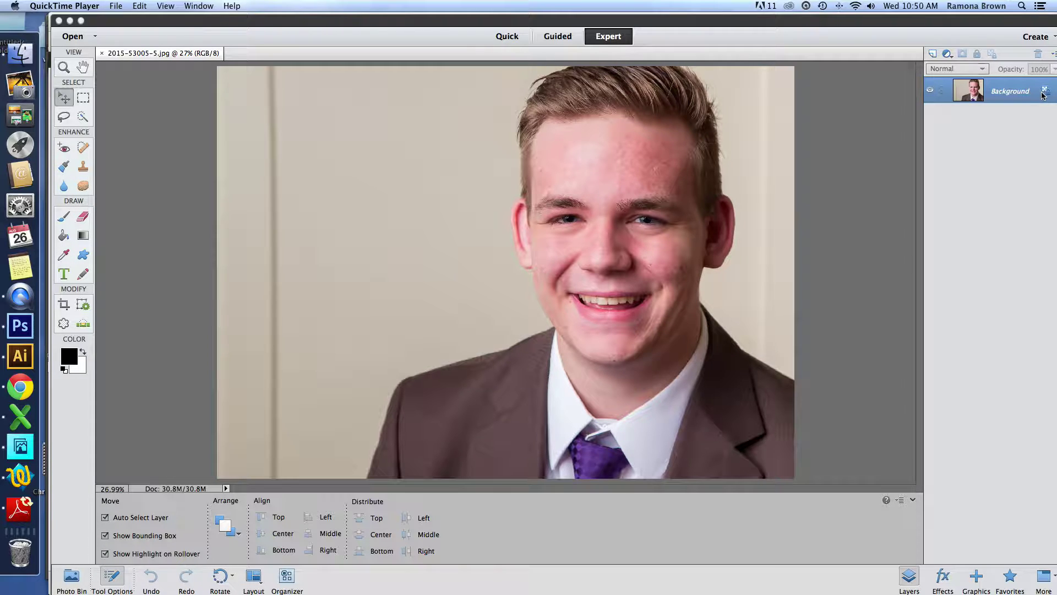
# Convert the Background into a regular layer with the default settings and duplicate it.
pyautogui.rightClick(1008, 92)
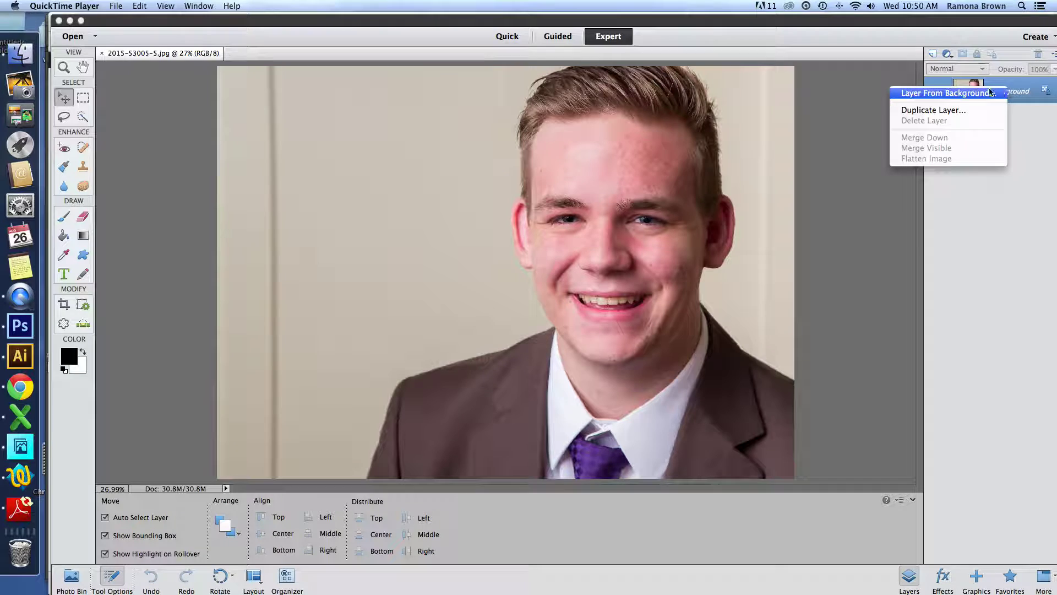
pyautogui.click(949, 93)
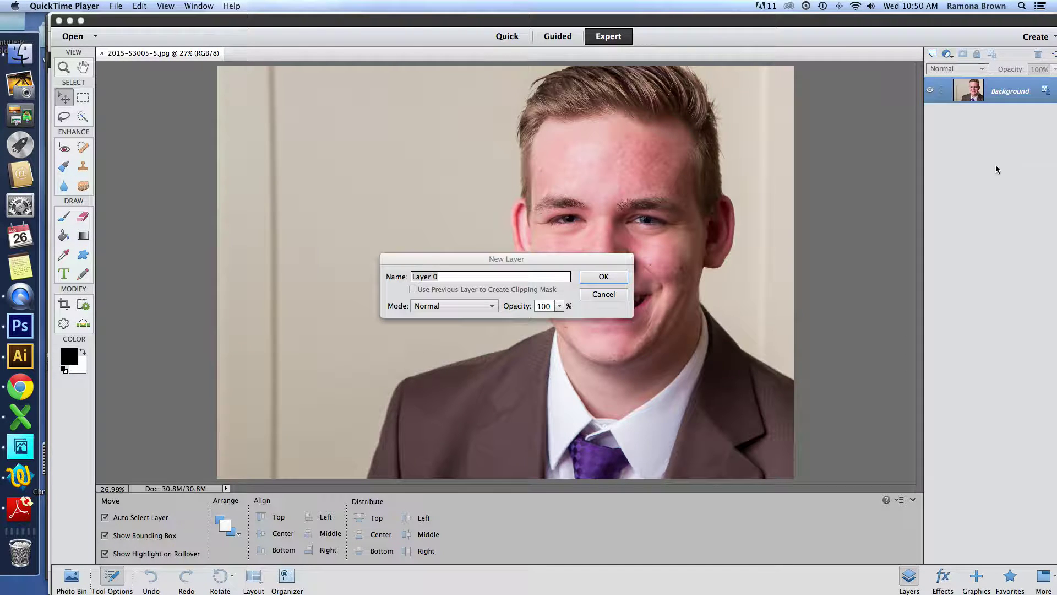
pyautogui.click(588, 280)
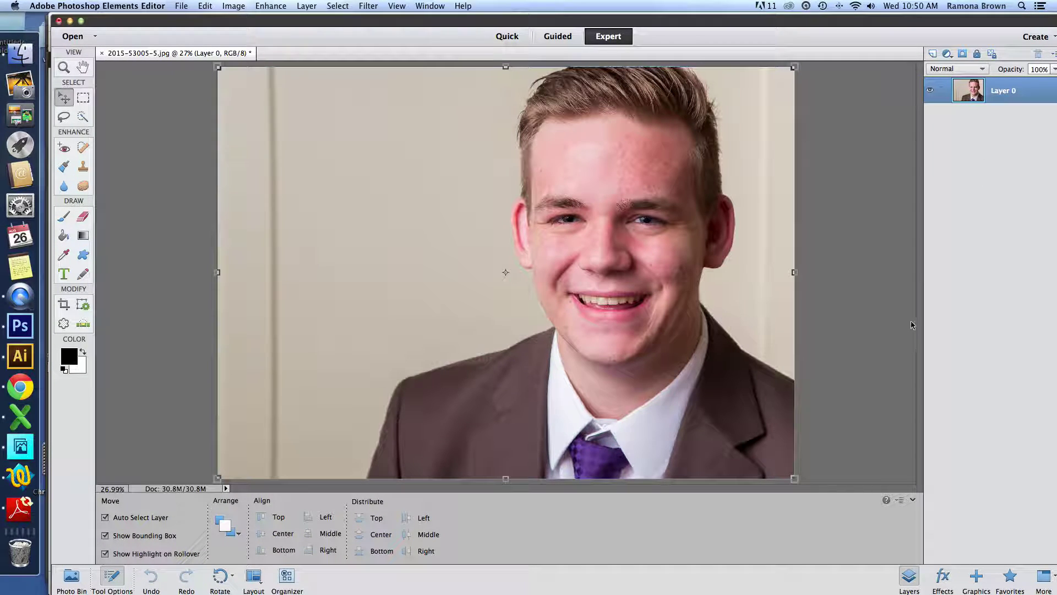
pyautogui.moveTo(946, 90); pyautogui.dragTo(932, 54)
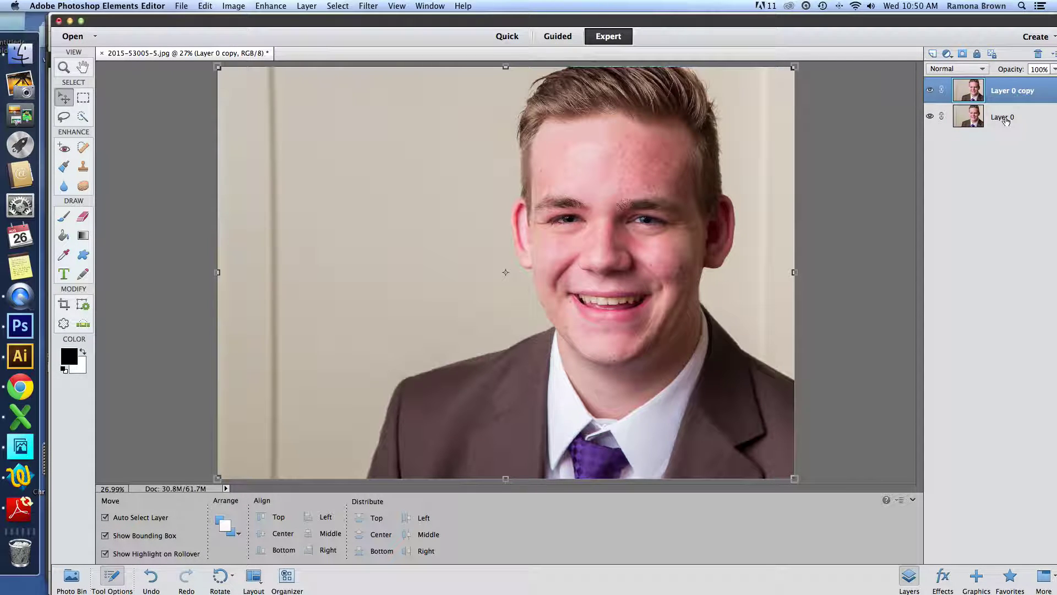
# Rename the lower portrait layer to "Original" and hide it.
pyautogui.click(1005, 120)
pyautogui.doubleClick(1005, 119)
pyautogui.write('Original')
pyautogui.click(930, 117)
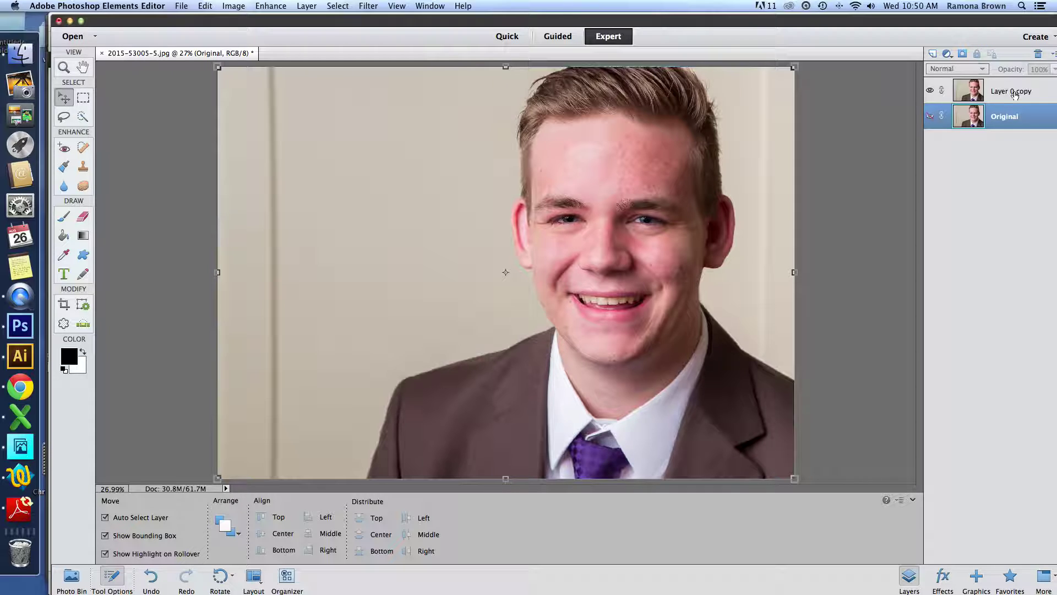
# Rename the duplicated upper layer to "copy".
pyautogui.doubleClick(1014, 92)
pyautogui.write('copy')
pyautogui.press('Return')
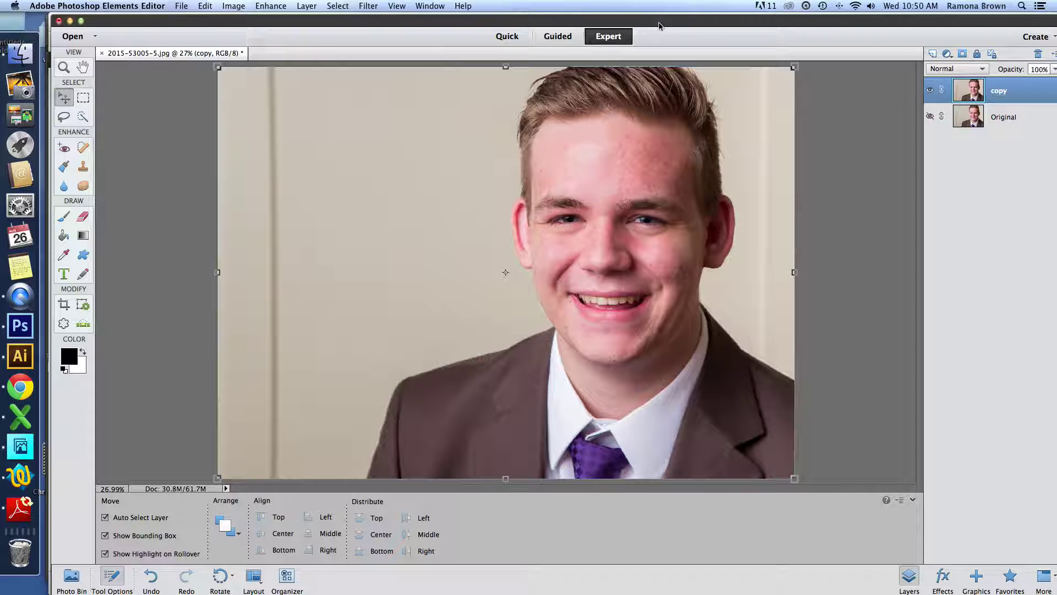
pyautogui.moveTo(658, 26); pyautogui.dragTo(644, 24)
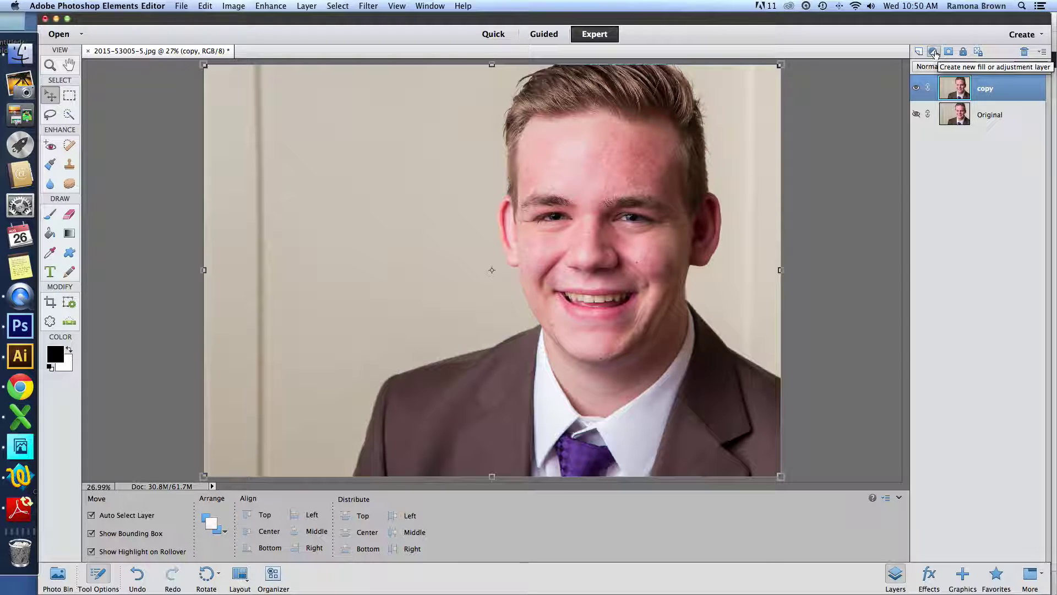
# Add a Hue/Saturation adjustment layer above the copy layer and raise the Yellows channel's Lightness to about +76.
pyautogui.click(933, 52)
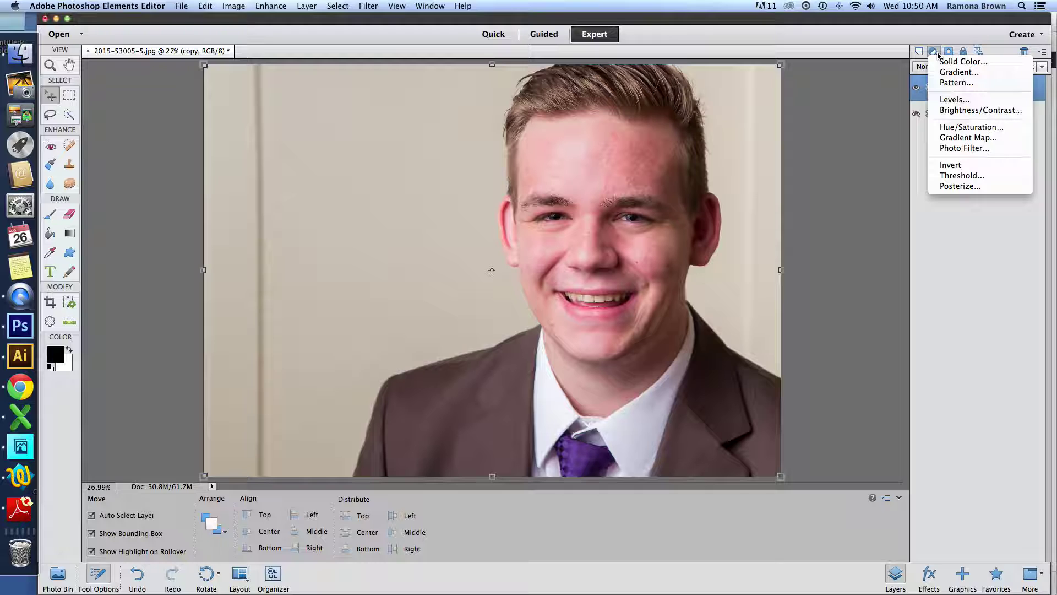
pyautogui.click(969, 127)
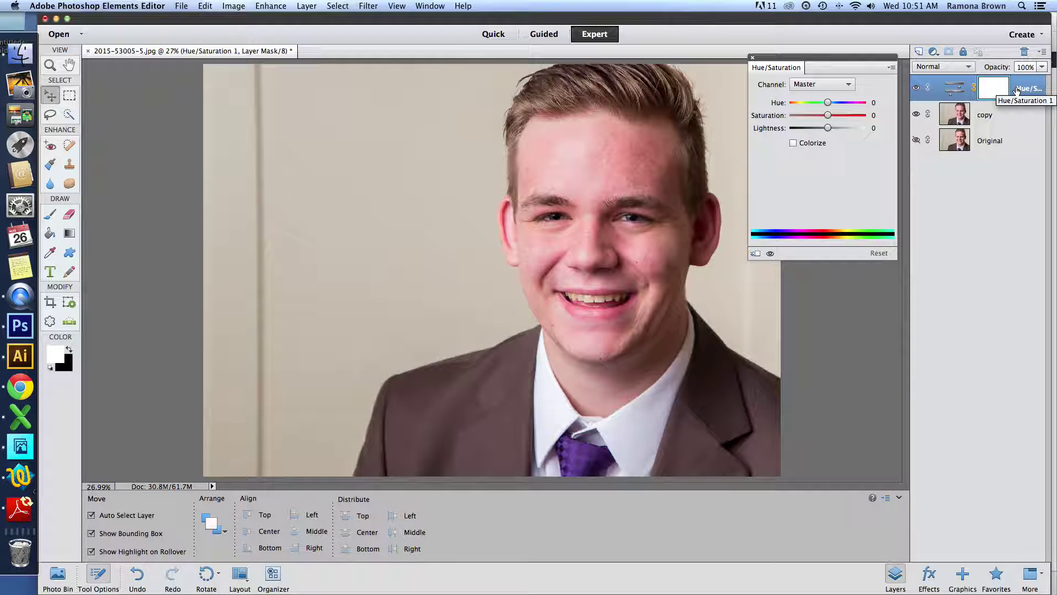
pyautogui.click(842, 85)
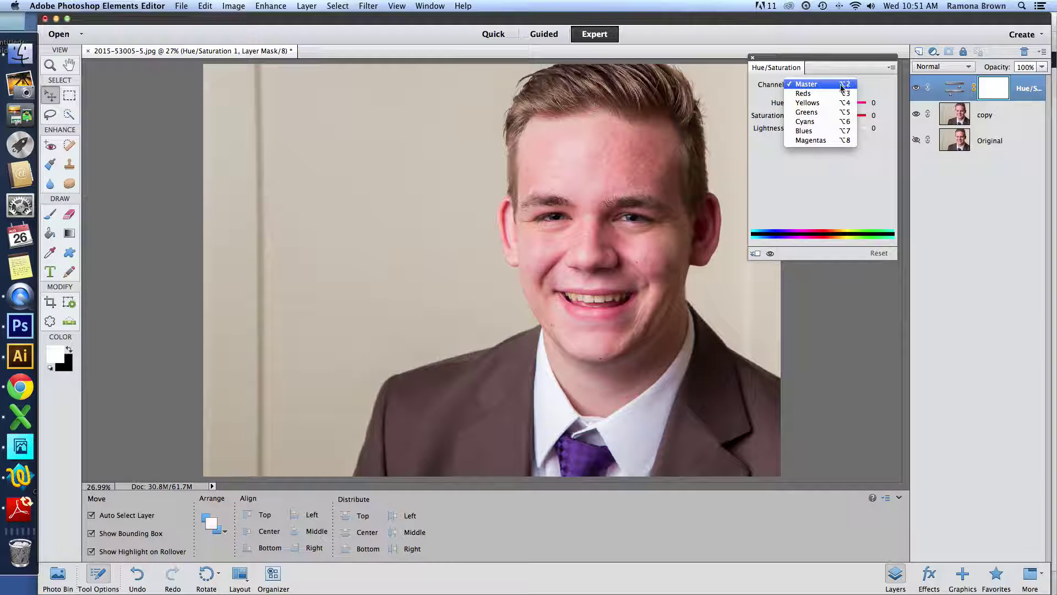
pyautogui.click(815, 102)
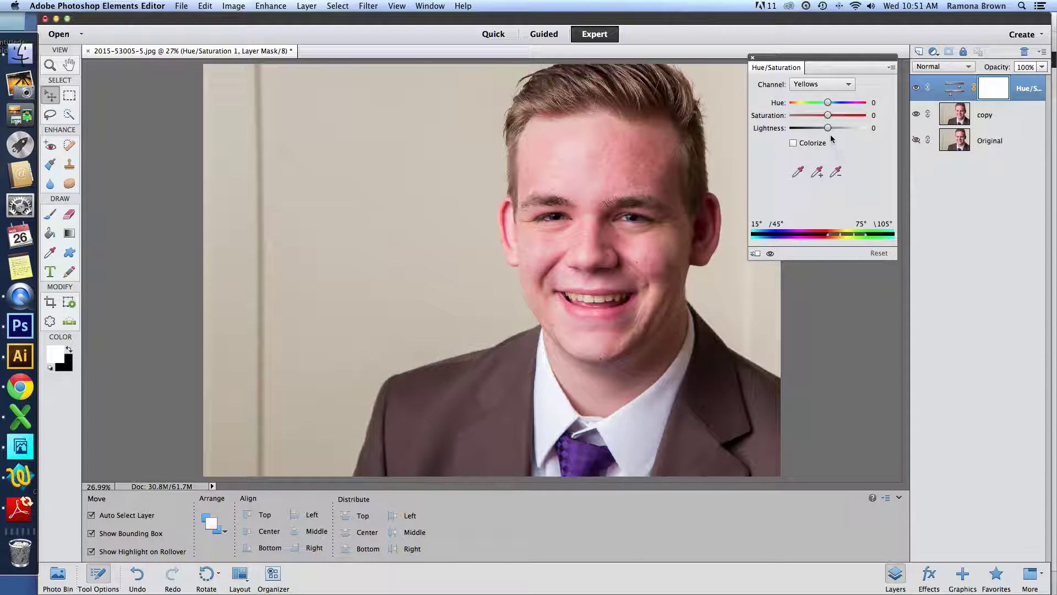
pyautogui.moveTo(827, 127); pyautogui.dragTo(856, 134)
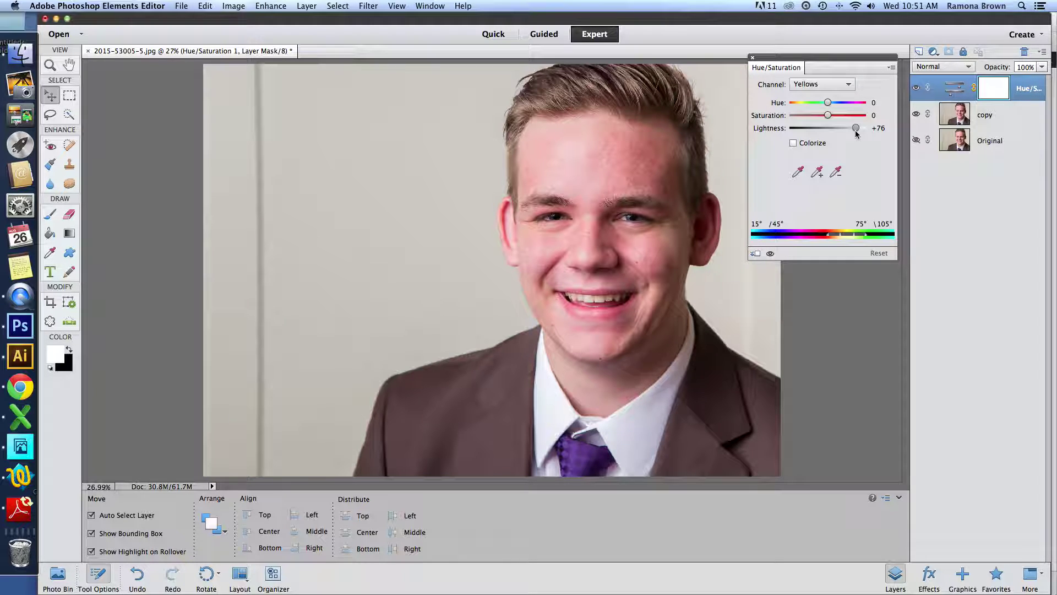
pyautogui.moveTo(856, 134); pyautogui.dragTo(859, 133)
pyautogui.click(753, 57)
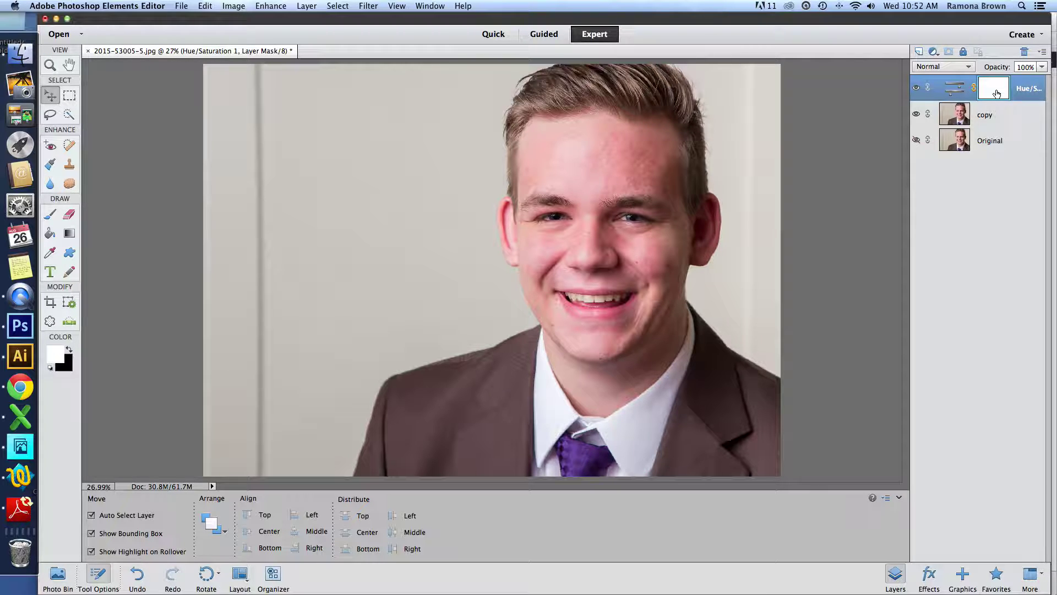
# Invert the Hue/Saturation layer mask to black and activate the Brush tool.
pyautogui.press('super+i')
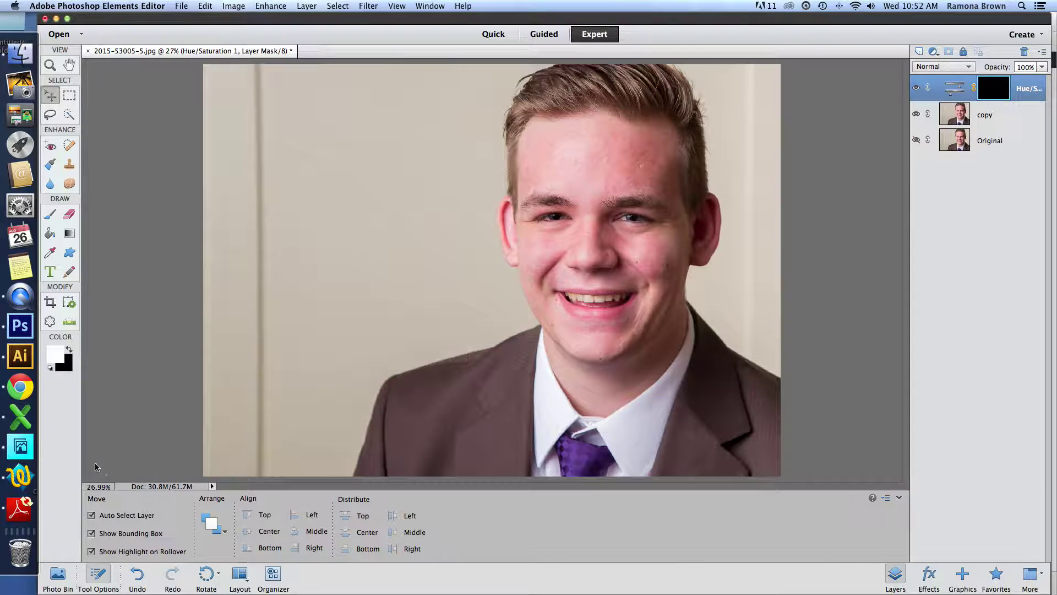
pyautogui.click(51, 215)
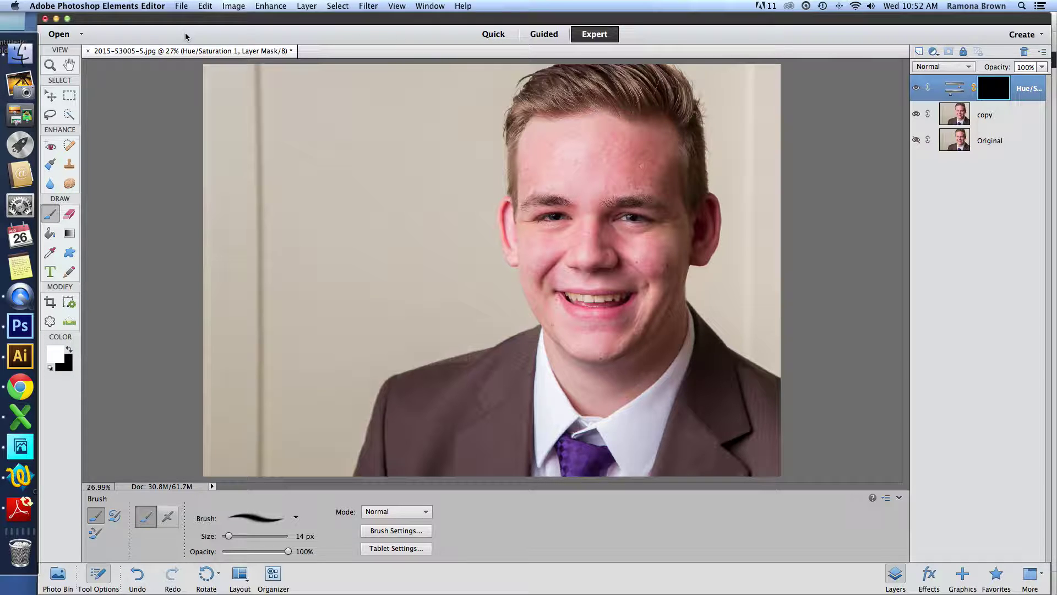
pyautogui.click(136, 6)
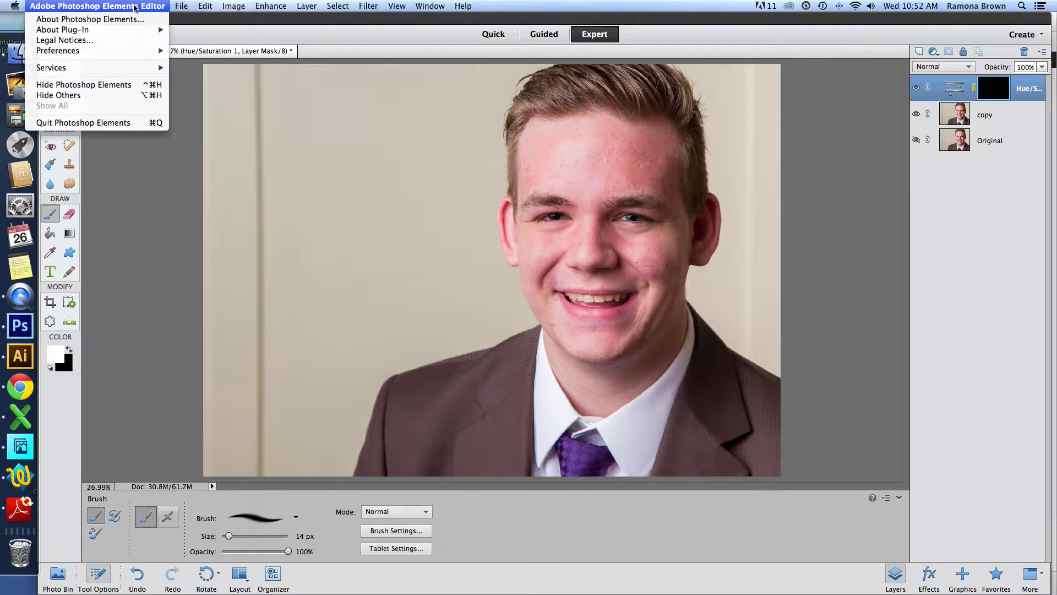
pyautogui.click(220, 28)
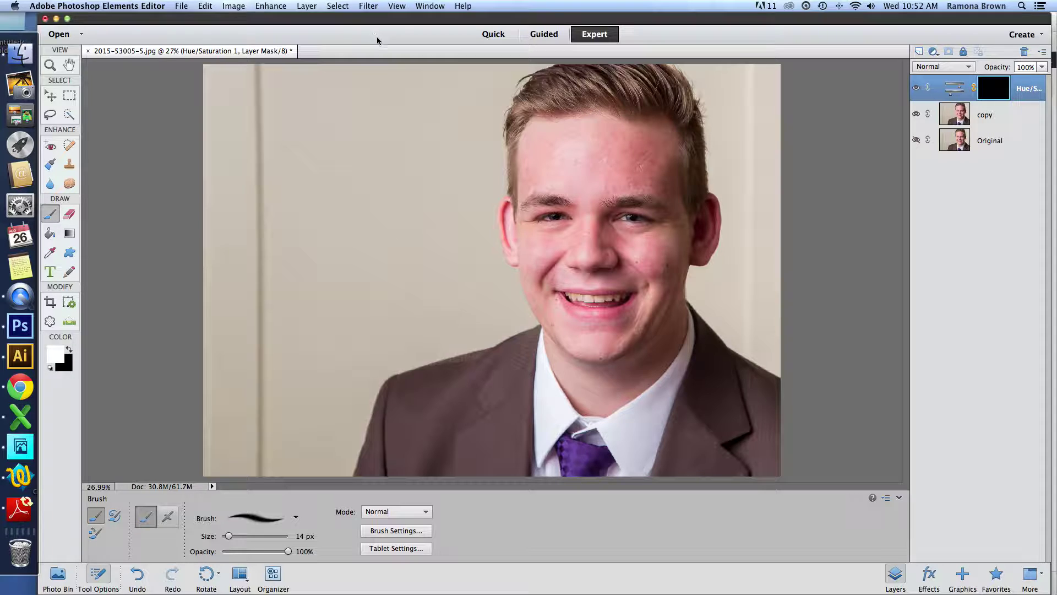
pyautogui.click(20, 325)
pyautogui.click(20, 446)
# Paint white over the teeth on the Hue/Saturation layer mask with a 14 px brush at 100% opacity.
pyautogui.press('super+equal')
pyautogui.press('super+equal')
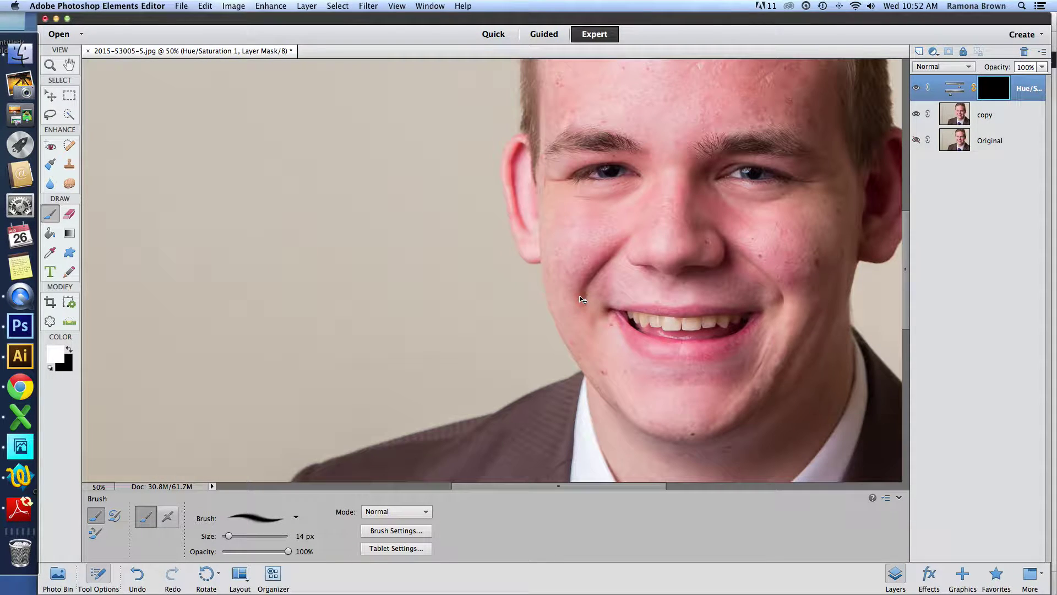
pyautogui.press('super+equal')
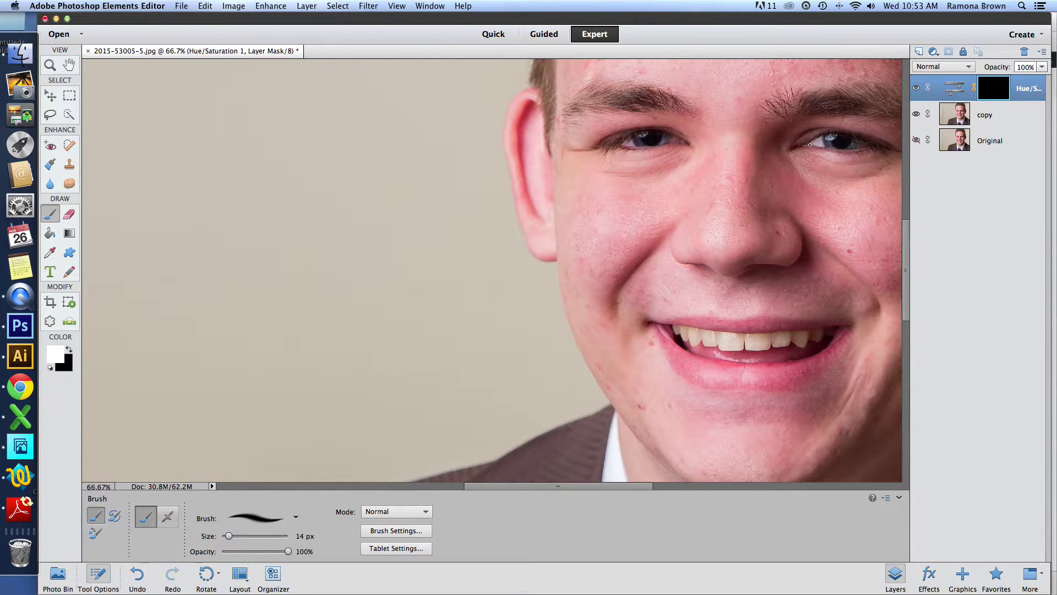
pyautogui.press('super+minus')
pyautogui.press('super+minus')
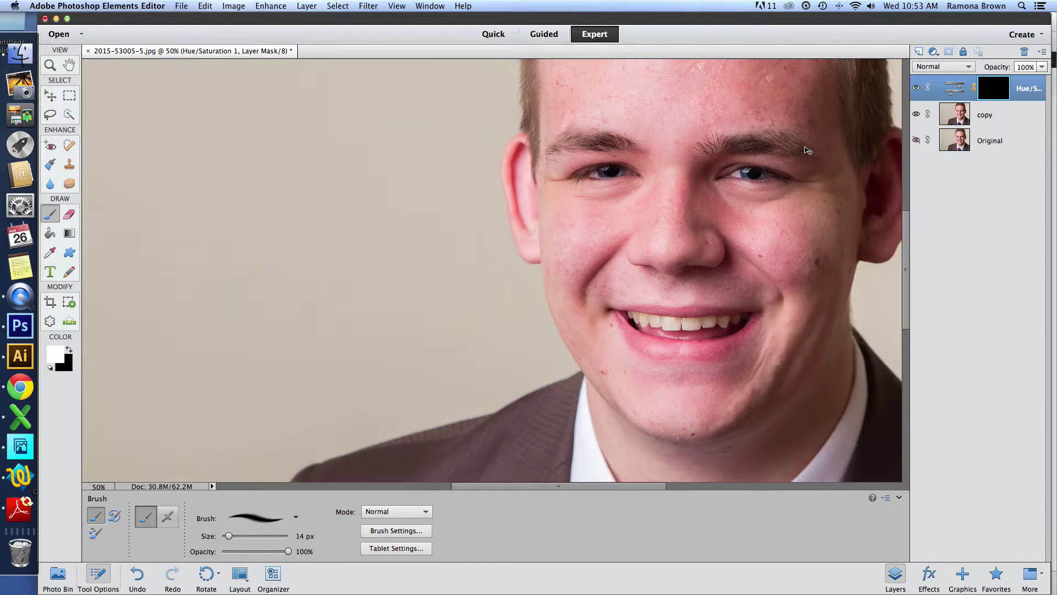
pyautogui.press('super+minus')
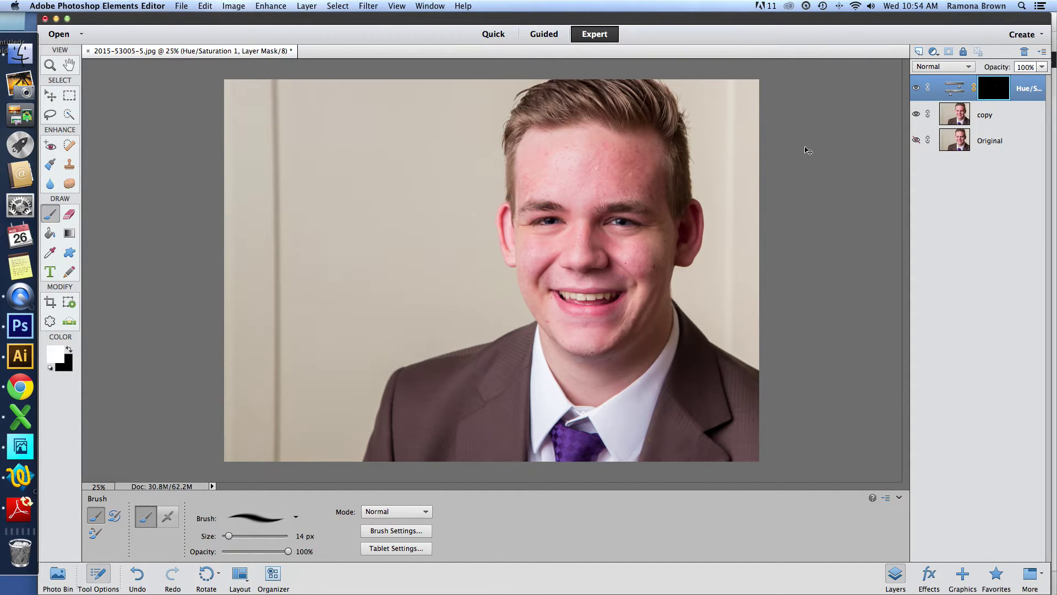
# Merge the Hue/Saturation adjustment layer with the copy layer and make the Original layer visible.
pyautogui.keyDown('shift'); pyautogui.click(1014, 114); pyautogui.keyUp('shift')
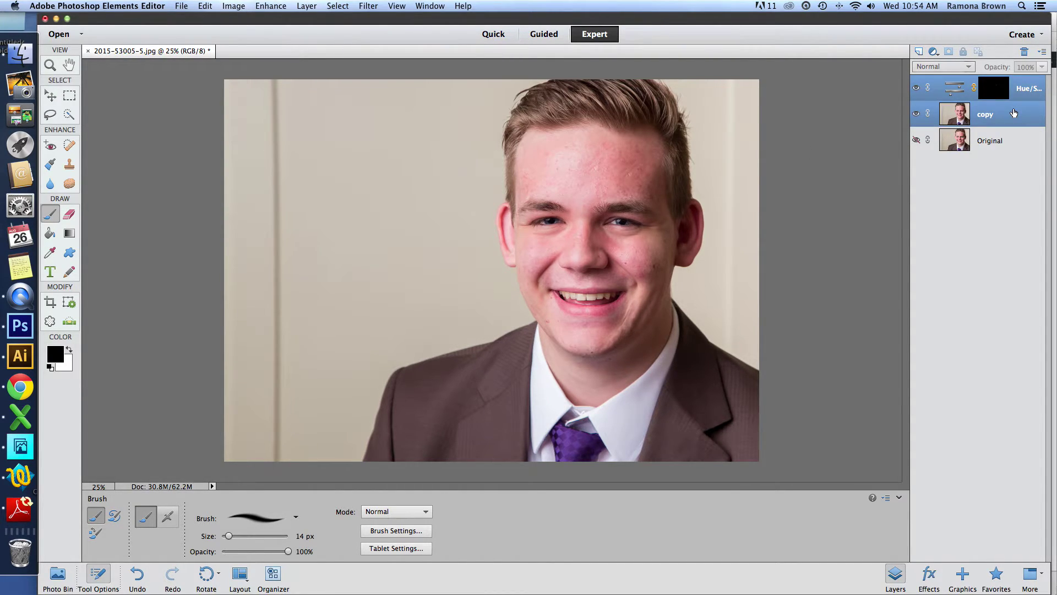
pyautogui.rightClick(1014, 114)
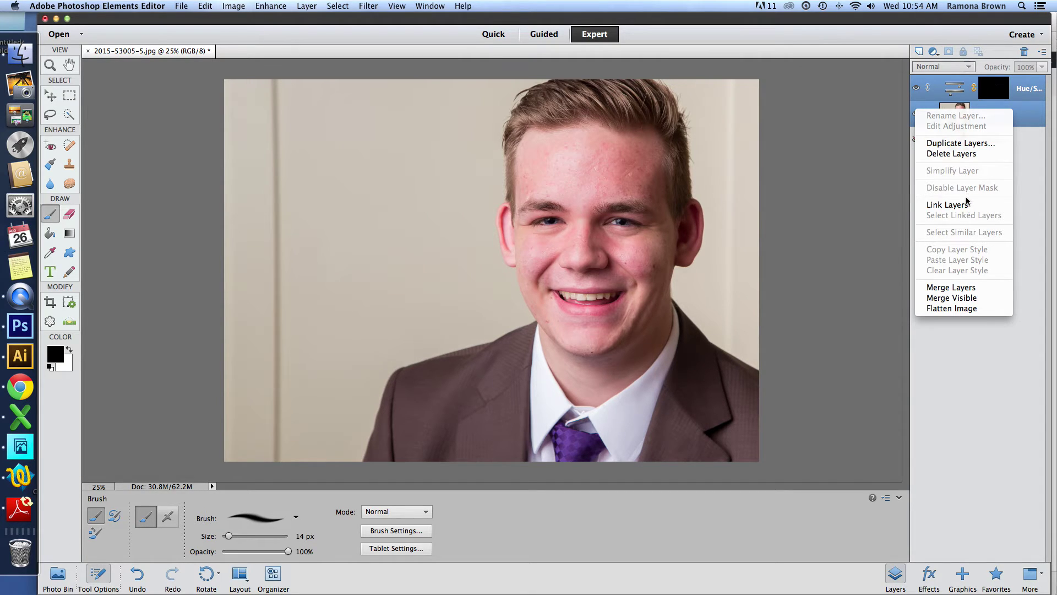
pyautogui.click(951, 287)
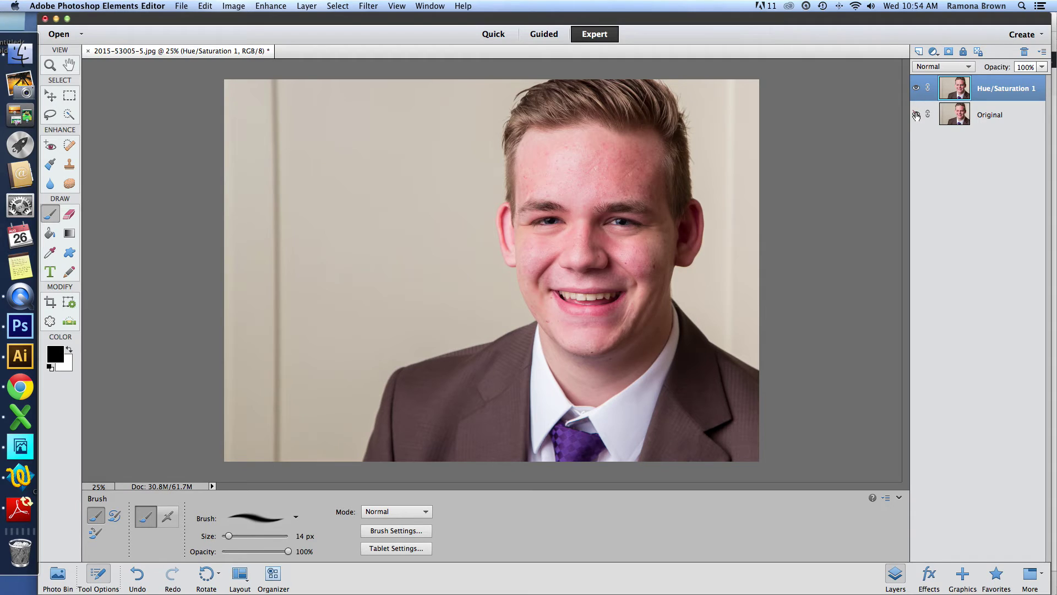
pyautogui.click(915, 114)
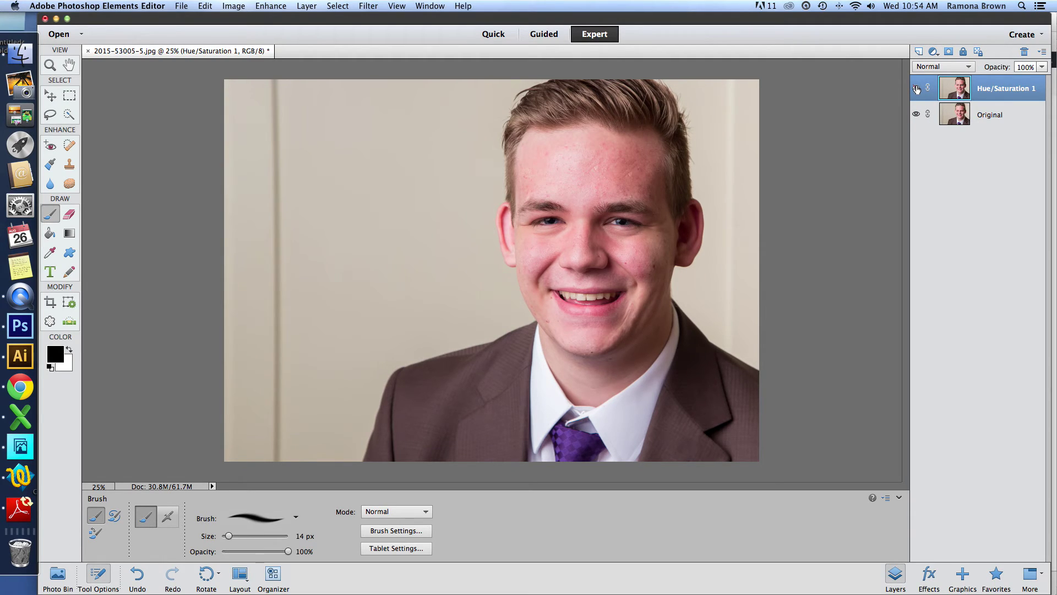